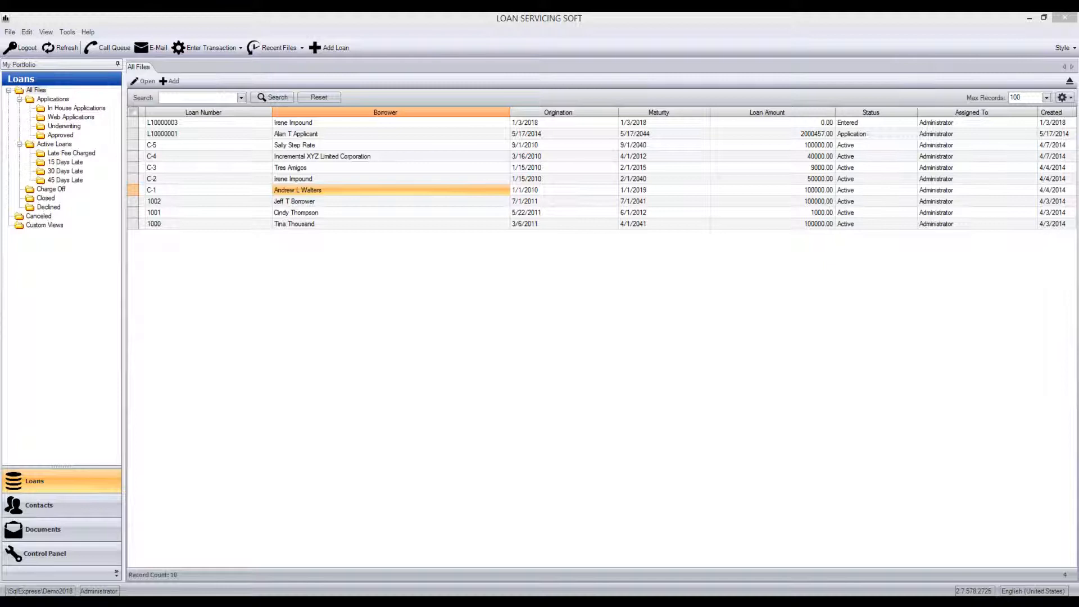
# - Enter and post the scheduled payment 97, due 2/1/2018, for the active loan originated 1/1/2010
pyautogui.rightClick(319, 190)
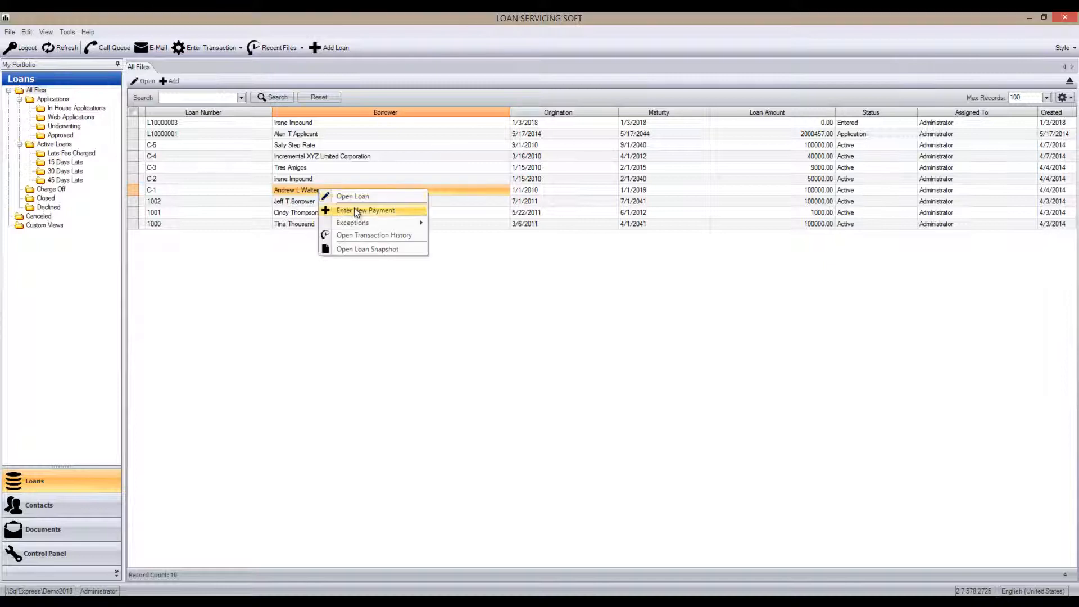
pyautogui.click(351, 210)
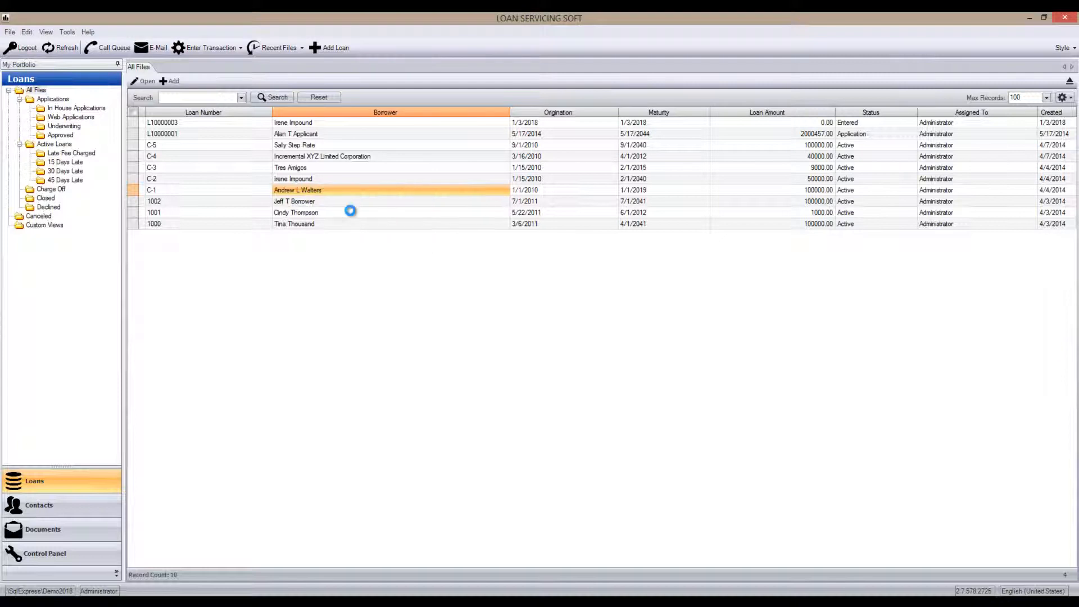
pyautogui.click(505, 180)
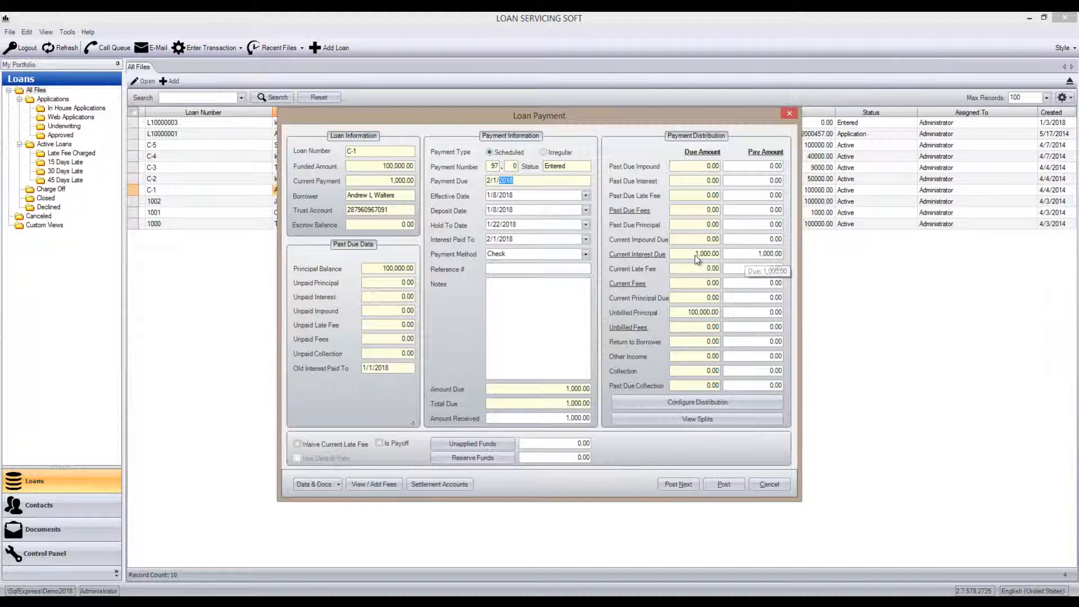
pyautogui.click(723, 486)
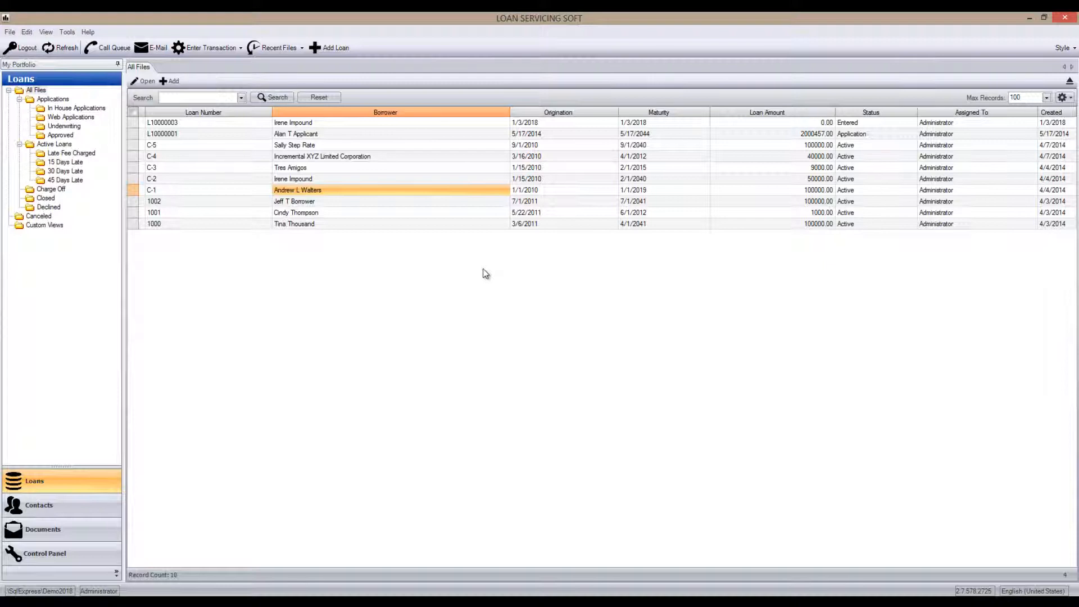
# - Review the default amount and calculation options of the NSF Fee in the loan fee types, then return to the loans list
pyautogui.click(90, 553)
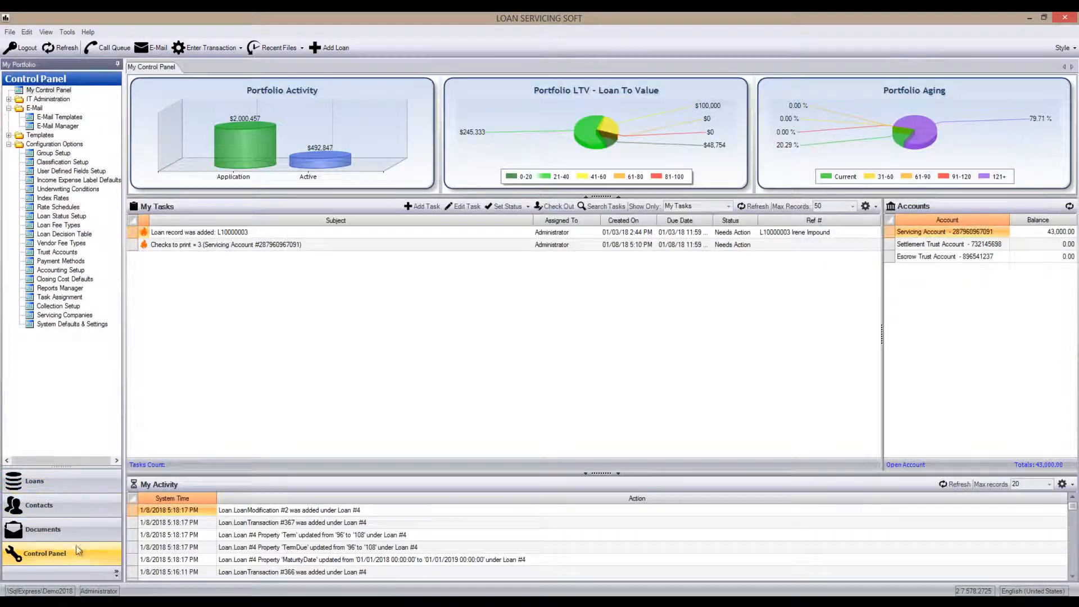
pyautogui.click(67, 226)
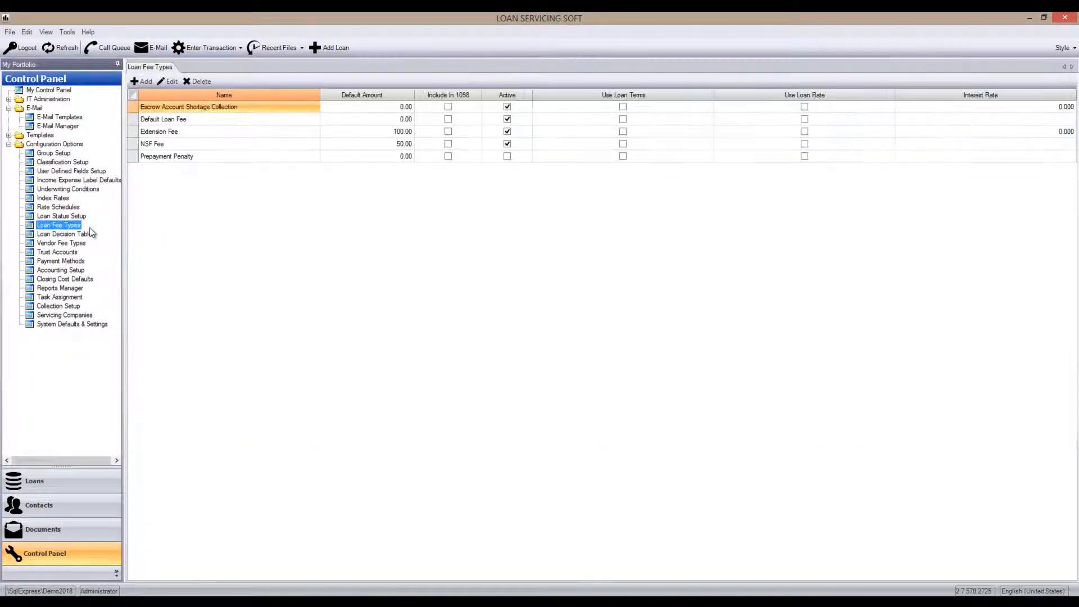
pyautogui.click(193, 145)
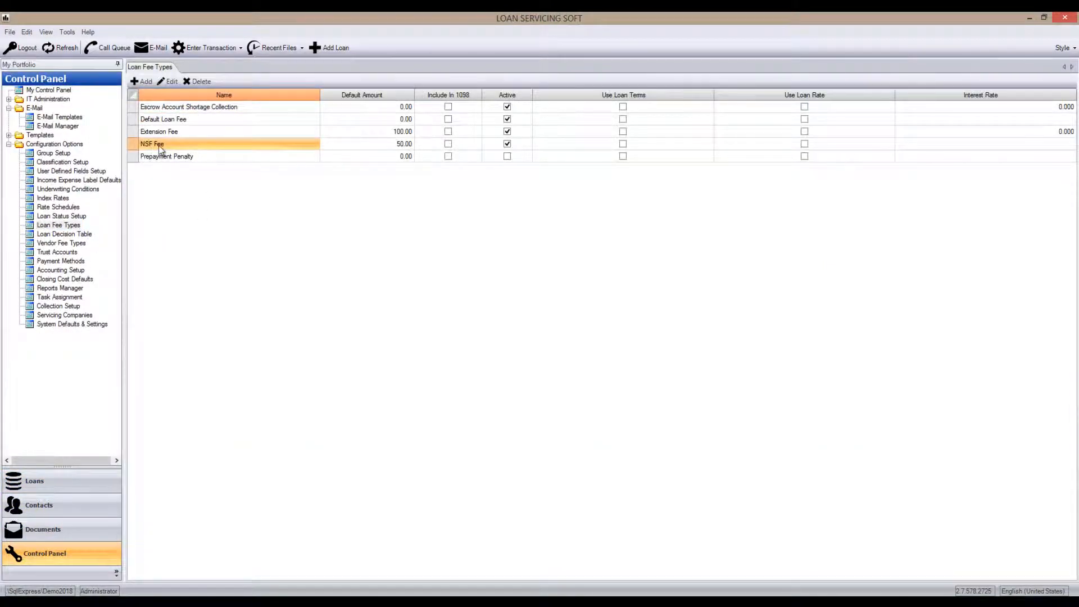
pyautogui.doubleClick(173, 144)
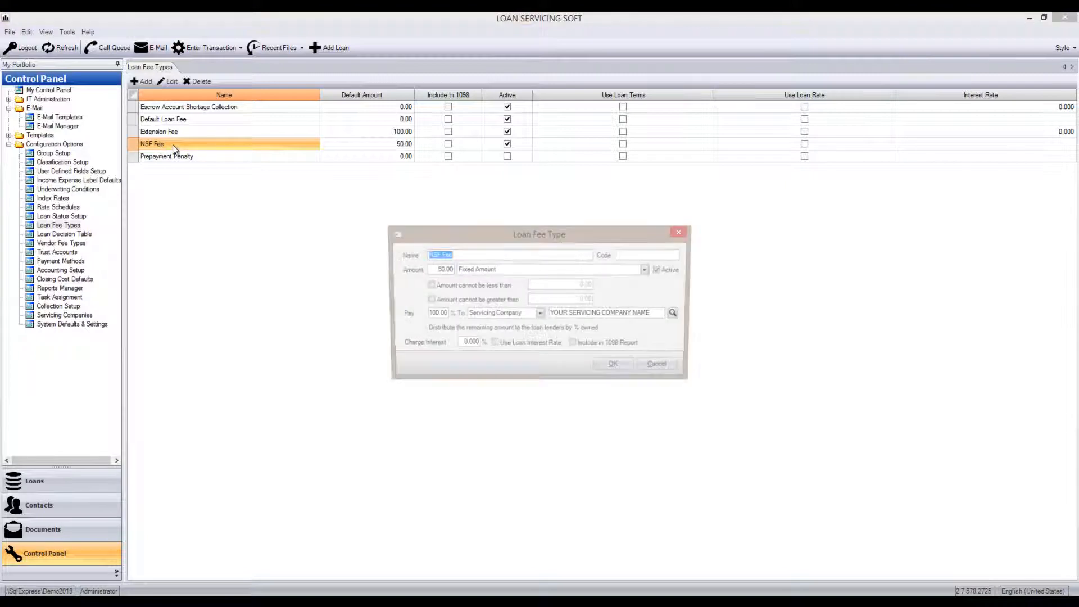
pyautogui.click(443, 271)
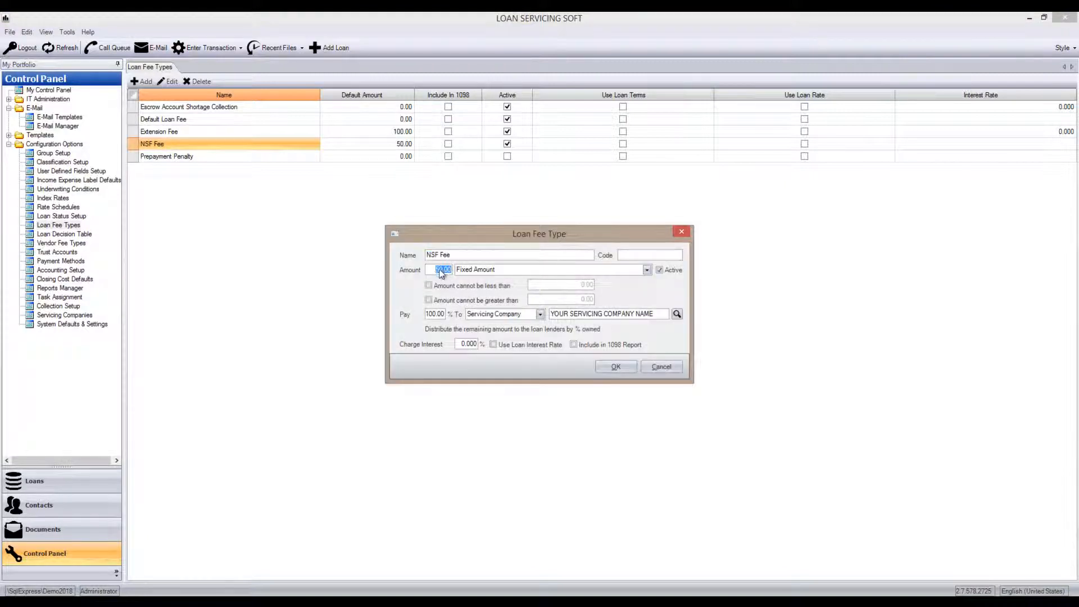
pyautogui.click(473, 271)
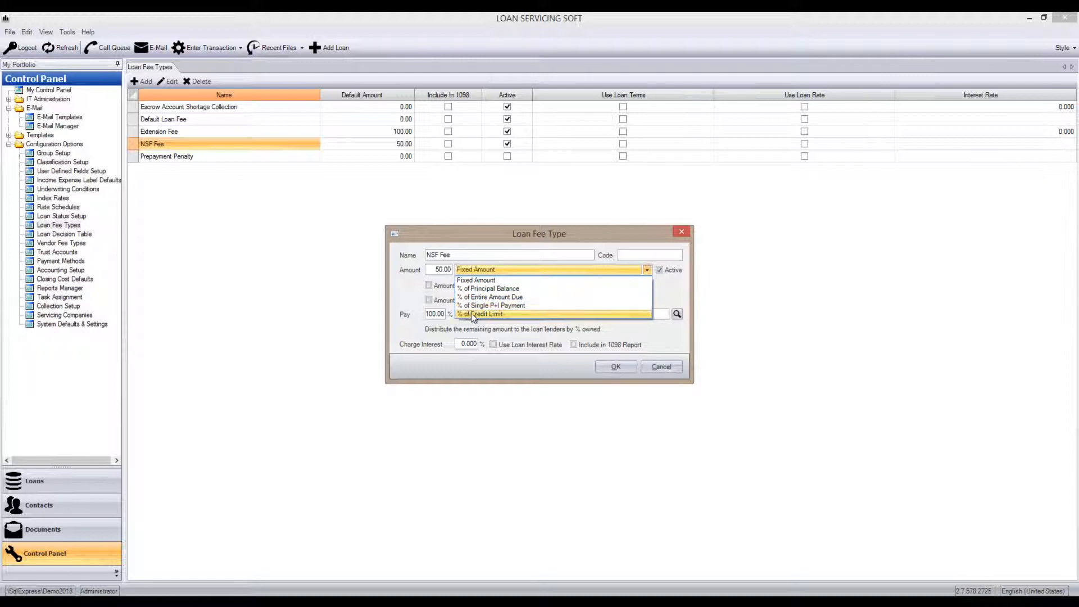
pyautogui.click(442, 273)
pyautogui.click(432, 271)
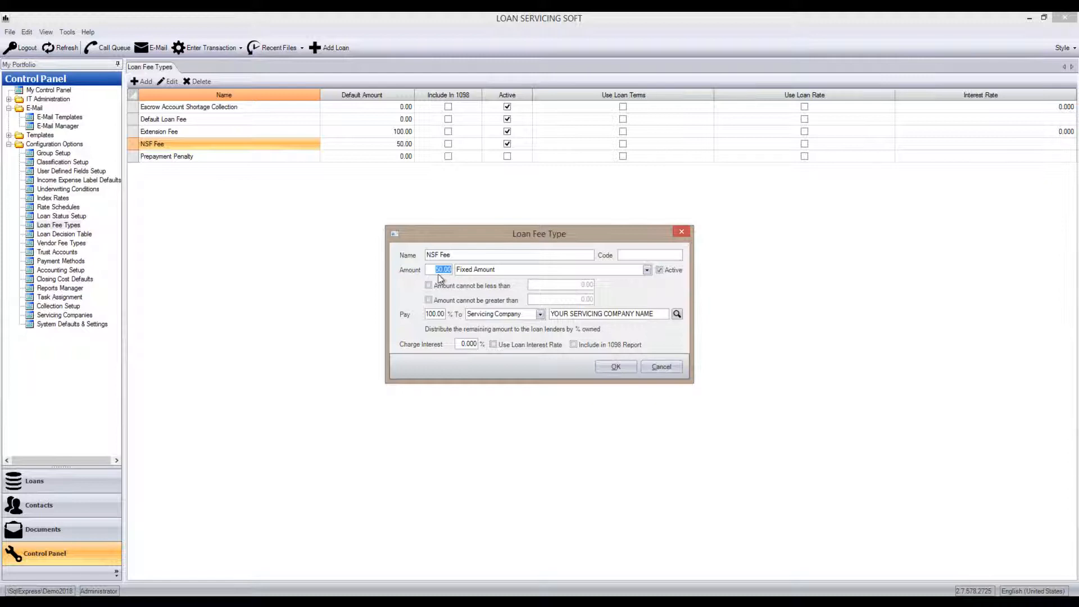
pyautogui.click(618, 367)
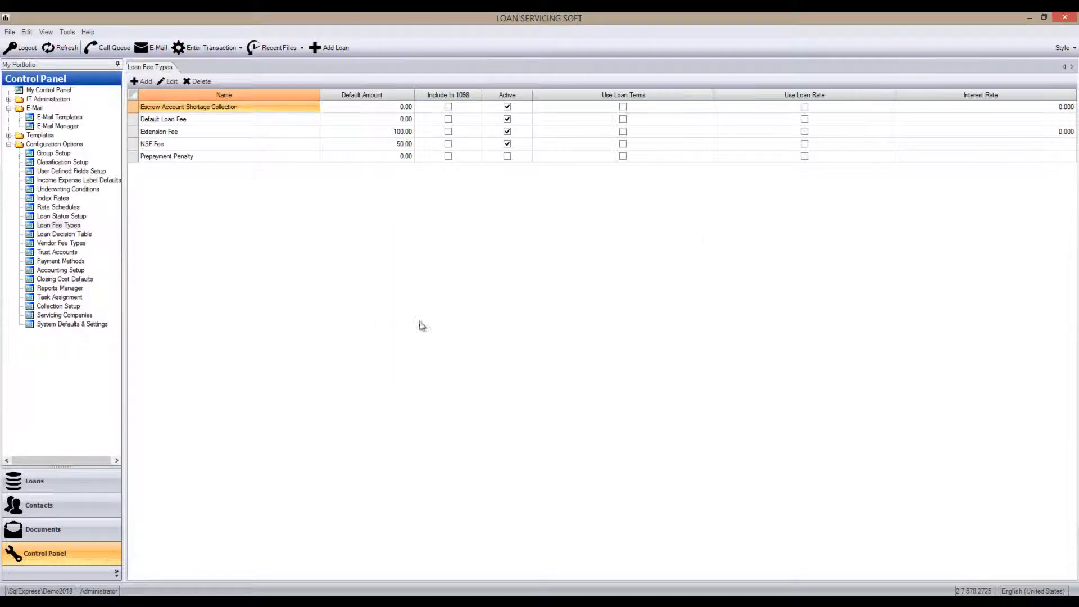
pyautogui.click(101, 481)
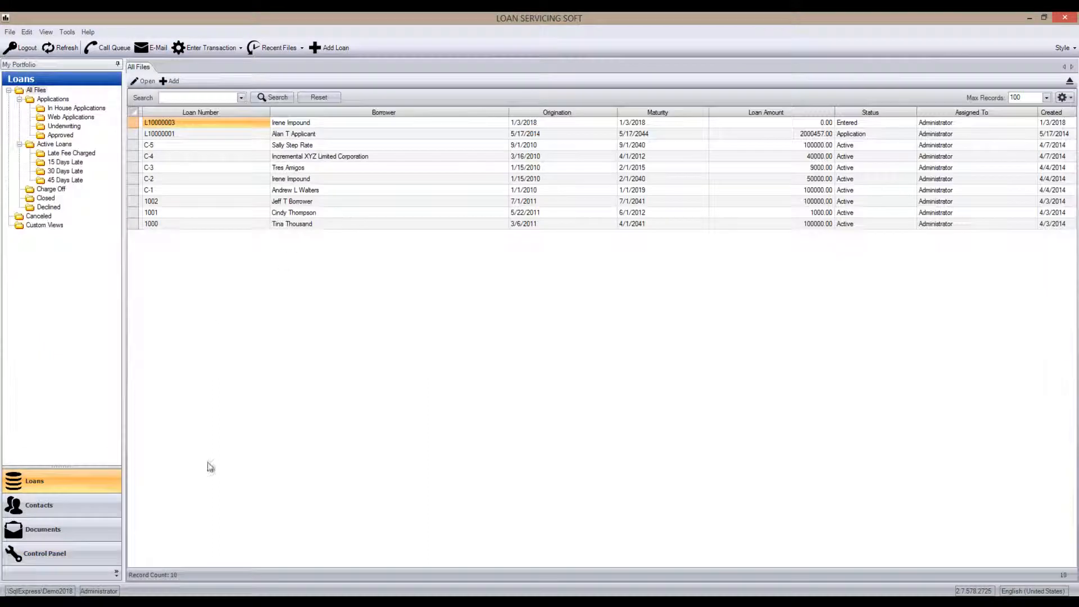
pyautogui.rightClick(290, 191)
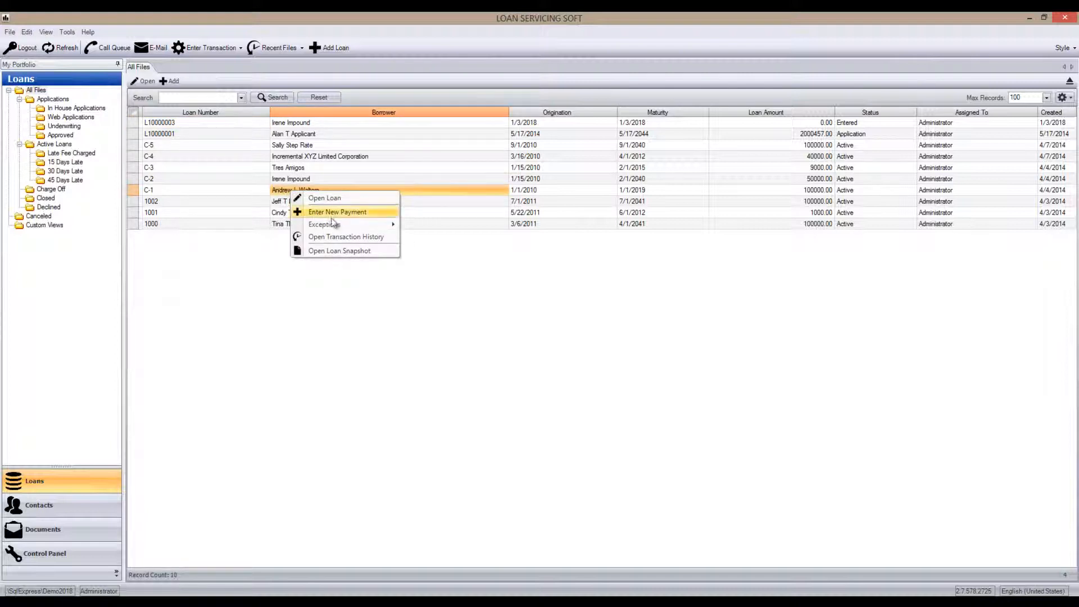
pyautogui.moveTo(355, 223)
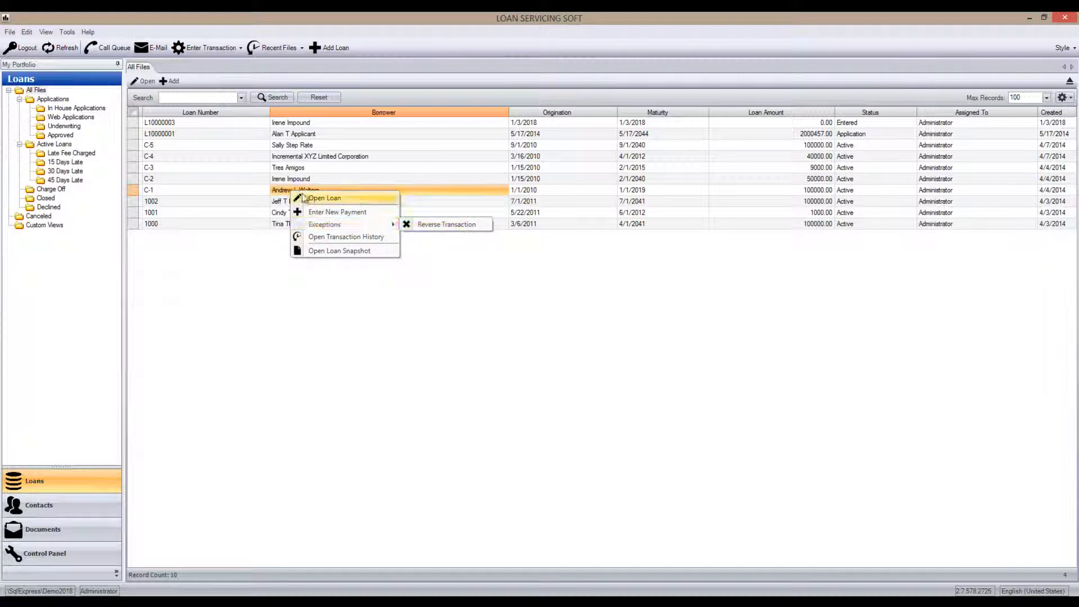
pyautogui.click(210, 51)
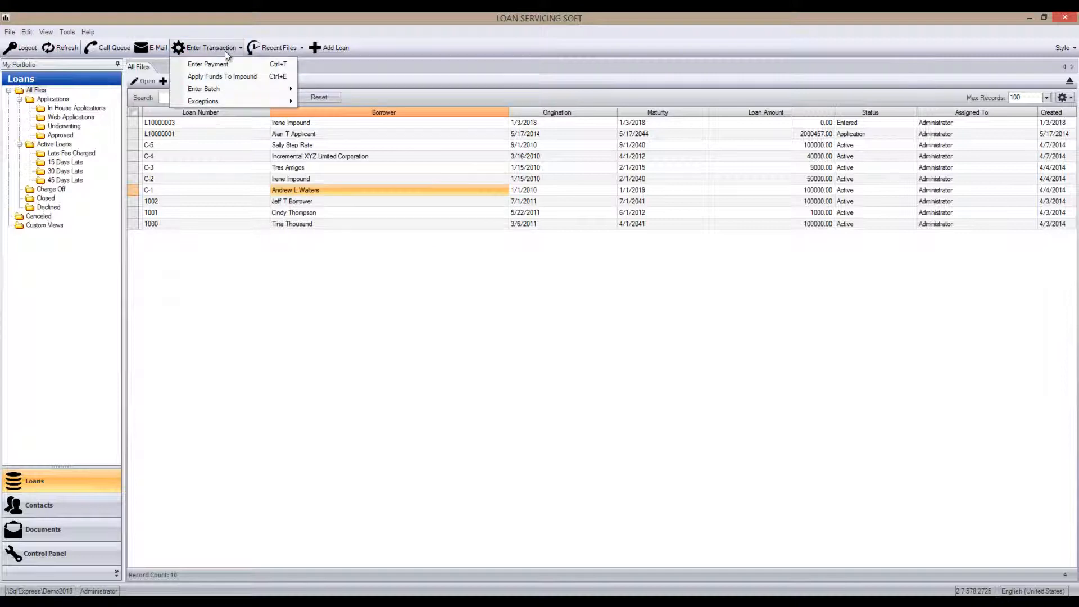
pyautogui.moveTo(218, 103)
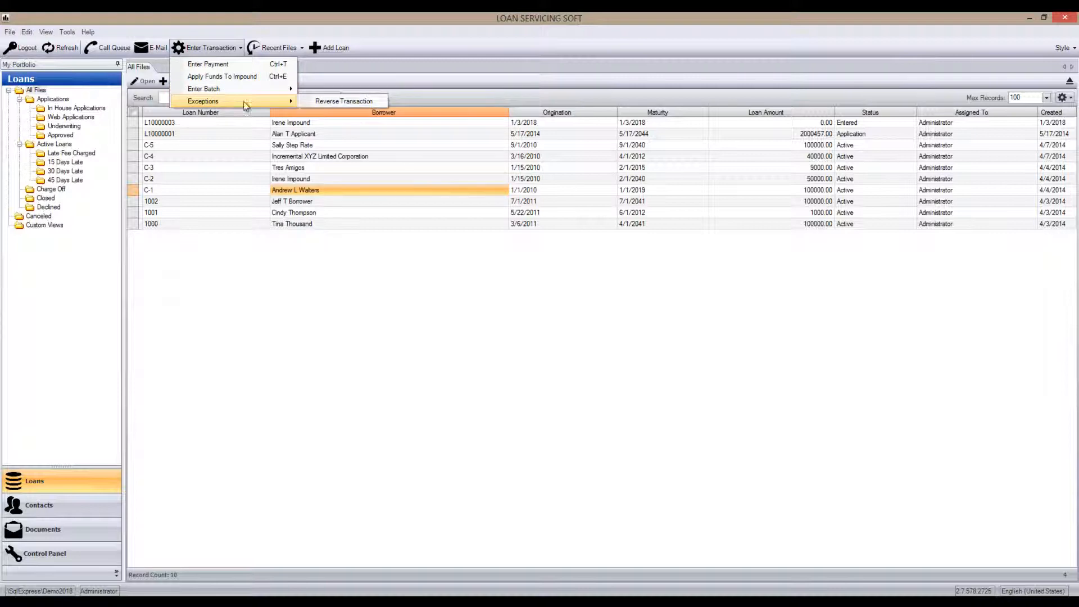
pyautogui.click(332, 100)
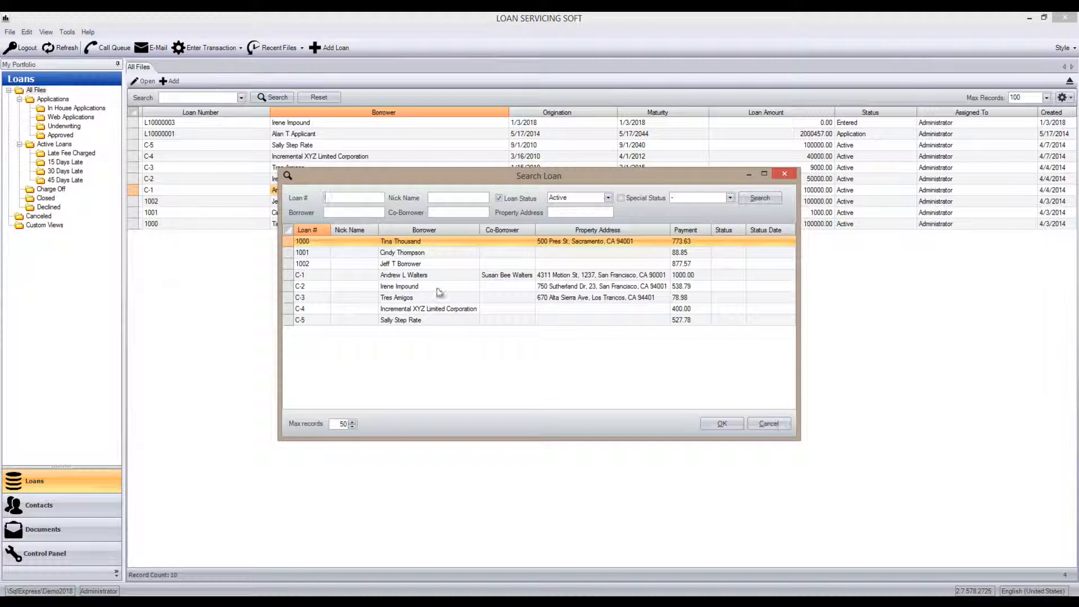
pyautogui.click(769, 424)
# - Start reversing payment 97.0 of 1/8/2018 on the loan originated 1/1/2010, and set the reversal to show on reports
pyautogui.rightClick(322, 189)
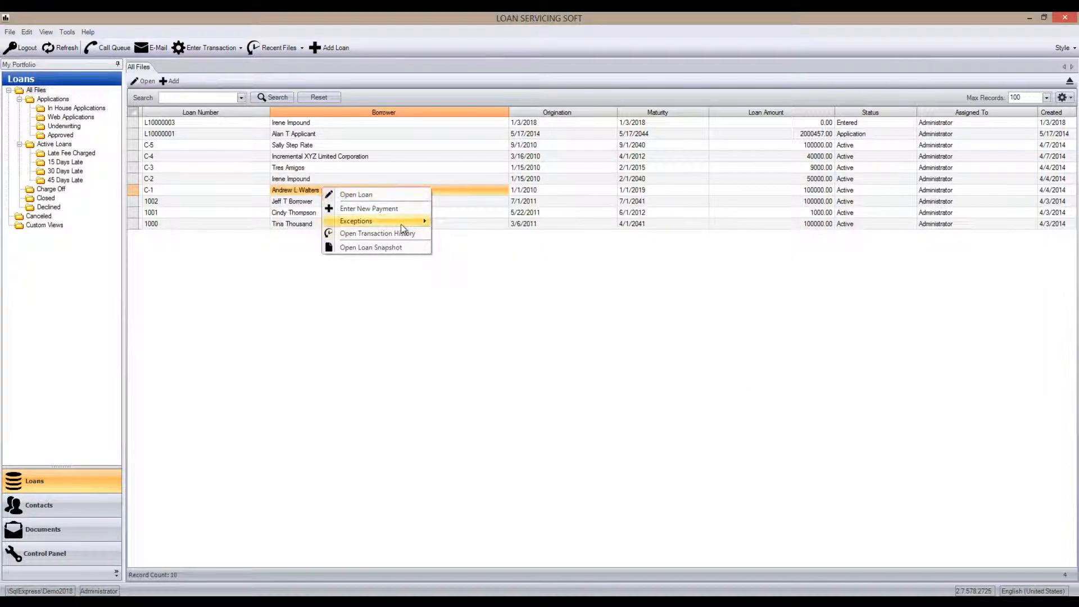
pyautogui.moveTo(405, 221)
pyautogui.click(460, 221)
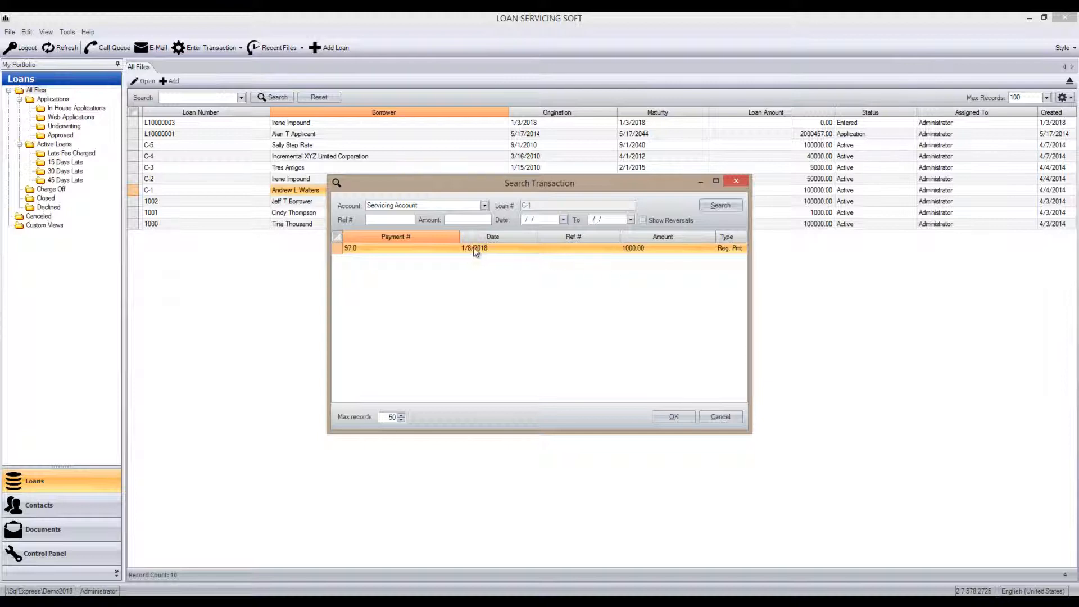
pyautogui.click(660, 417)
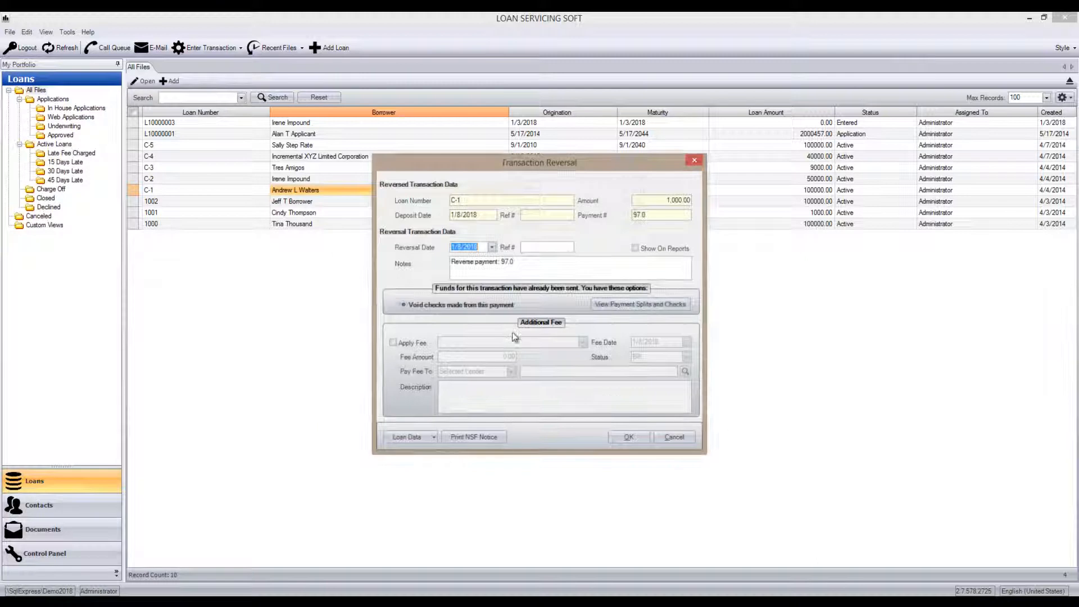
pyautogui.click(540, 248)
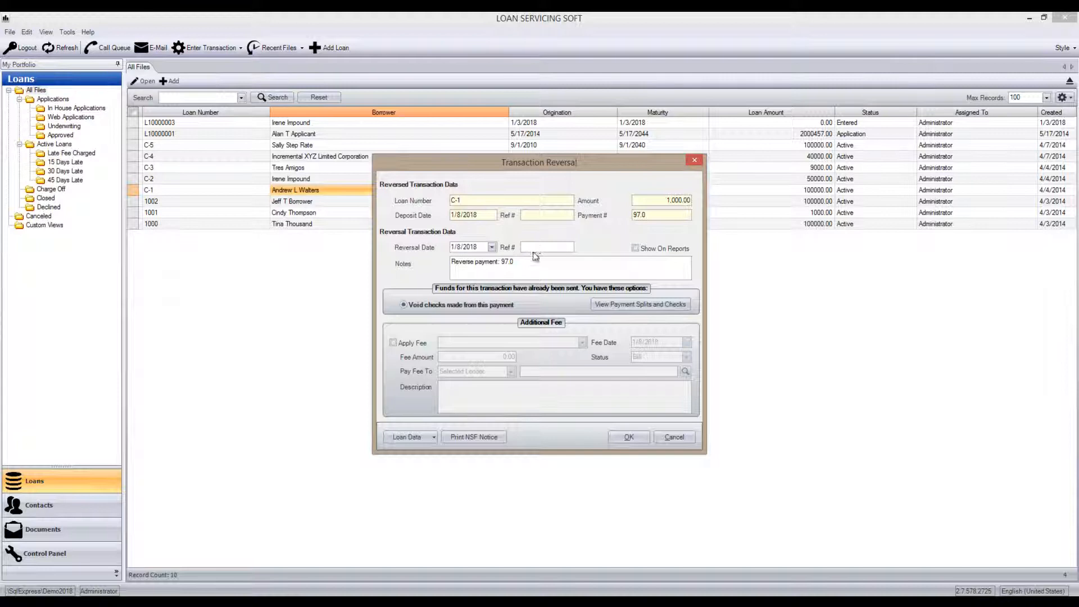
pyautogui.click(638, 250)
# - Apply an NSF Fee of 25.00 dated 1/8/2018 to the reversal
pyautogui.click(412, 344)
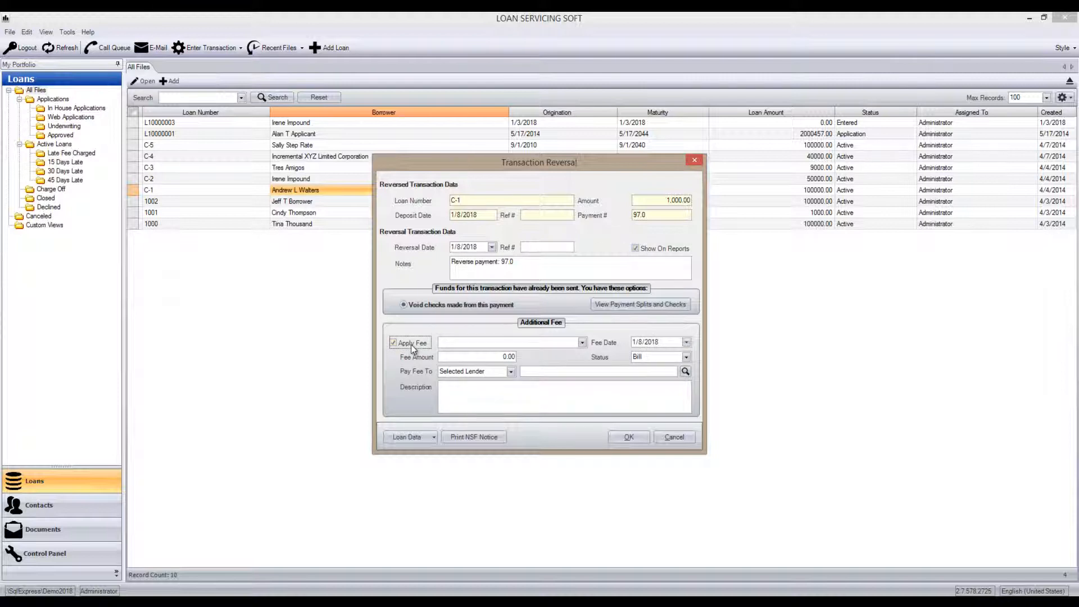
pyautogui.click(582, 342)
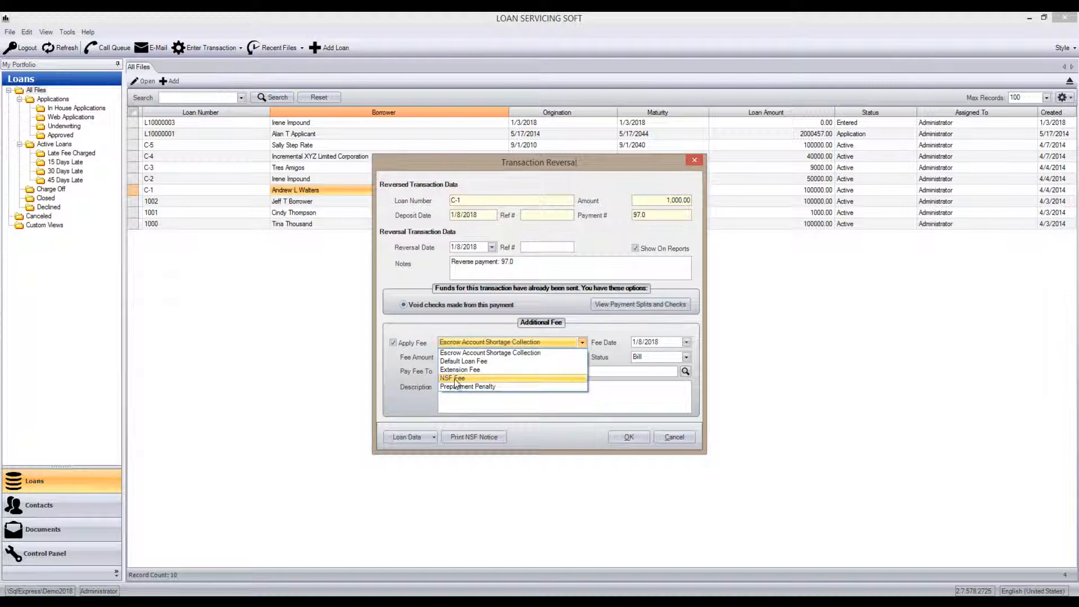
pyautogui.click(454, 379)
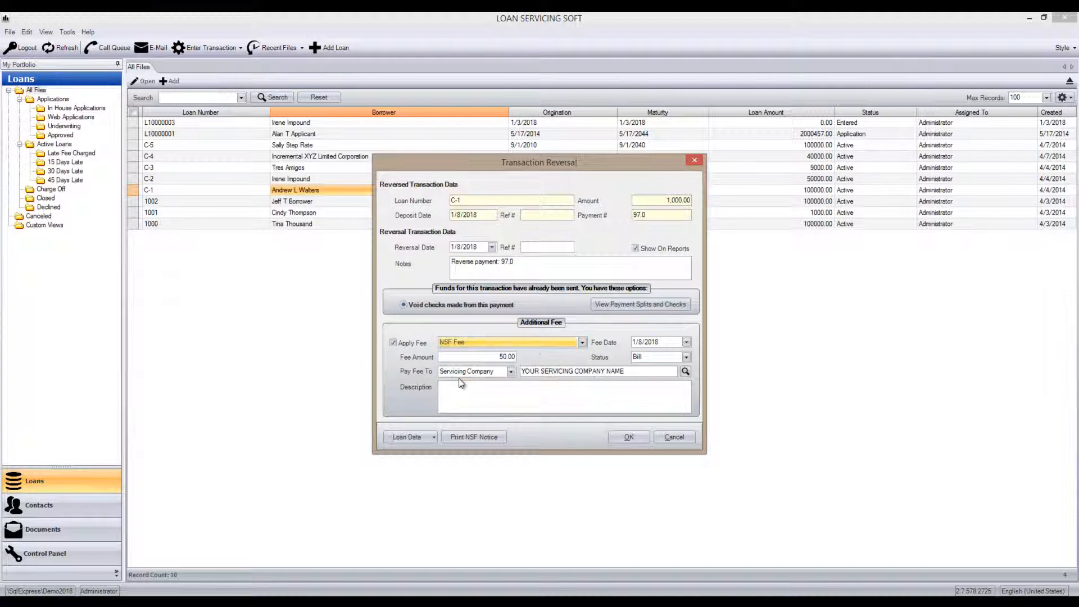
pyautogui.click(502, 357)
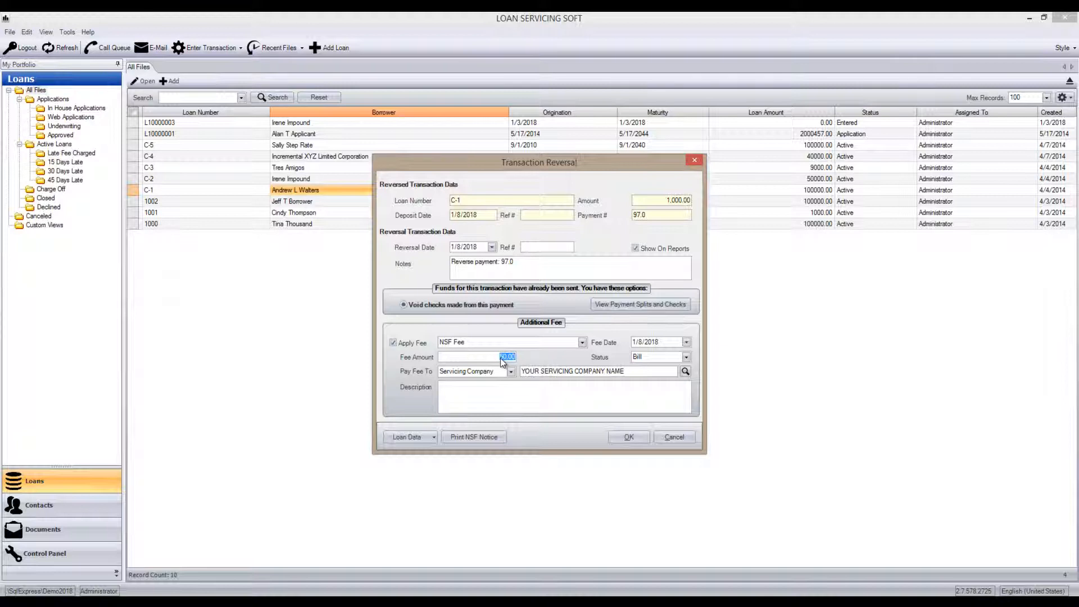
pyautogui.write('25')
pyautogui.click(686, 342)
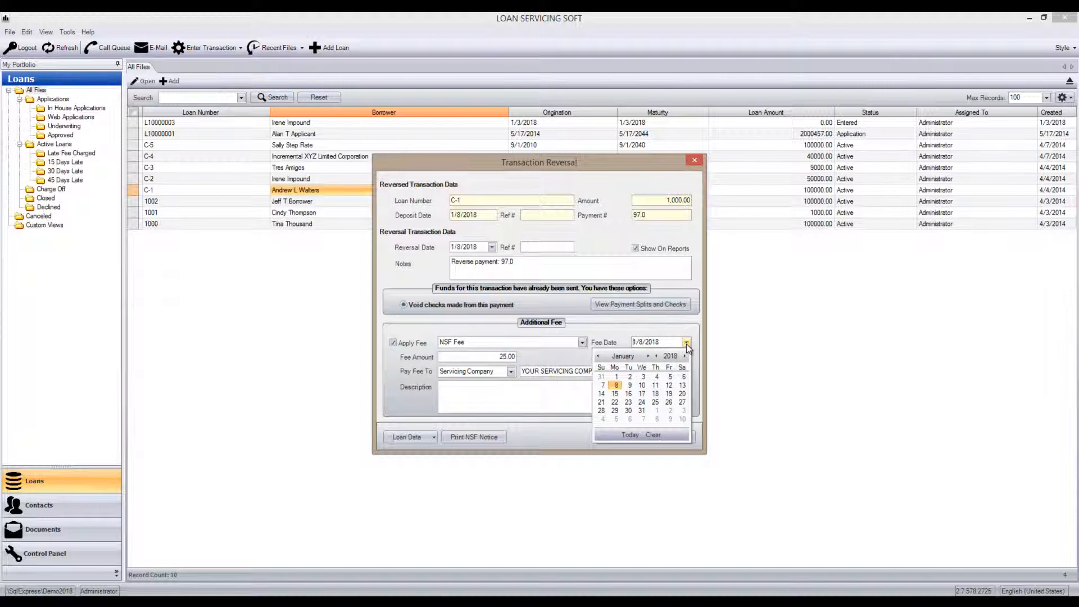
pyautogui.click(616, 385)
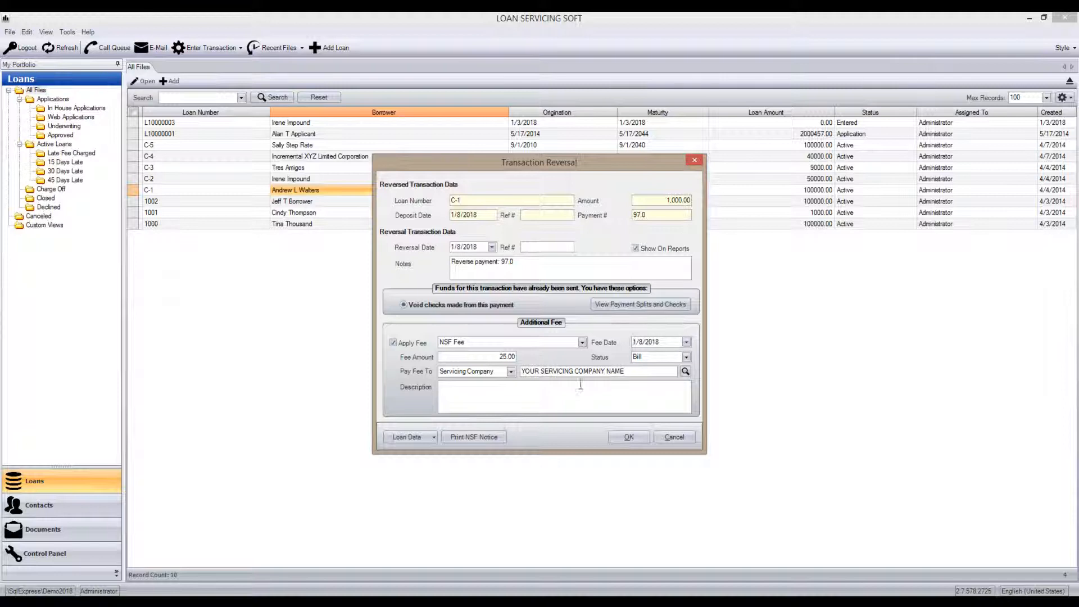
# - Generate the NSF notice for the reversal, recording its print under the loan's Docs & Log section, and maximize the preview
pyautogui.click(477, 438)
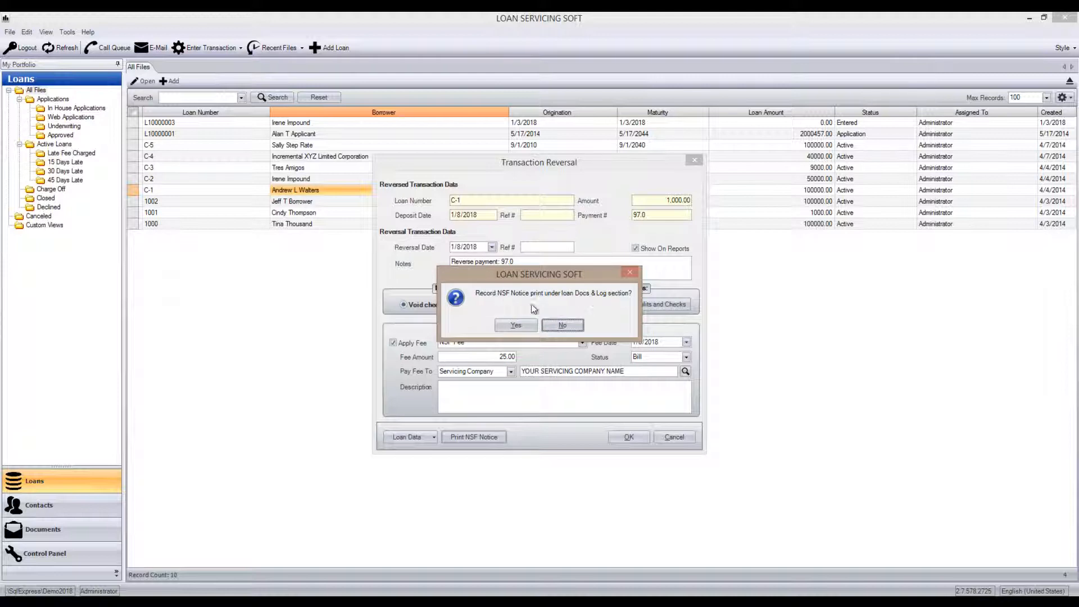
pyautogui.click(526, 325)
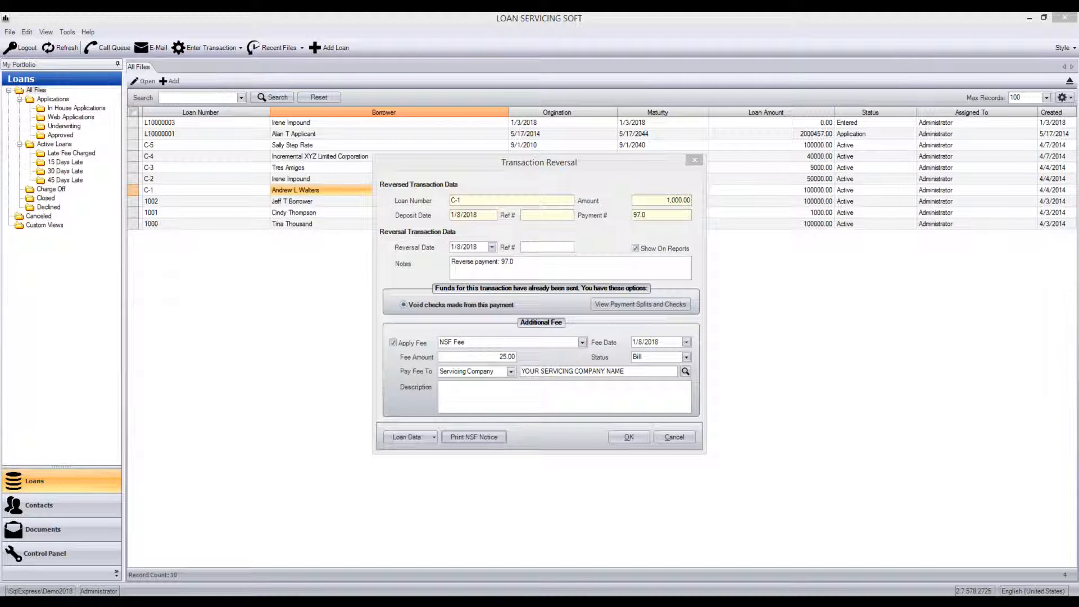
pyautogui.doubleClick(483, 125)
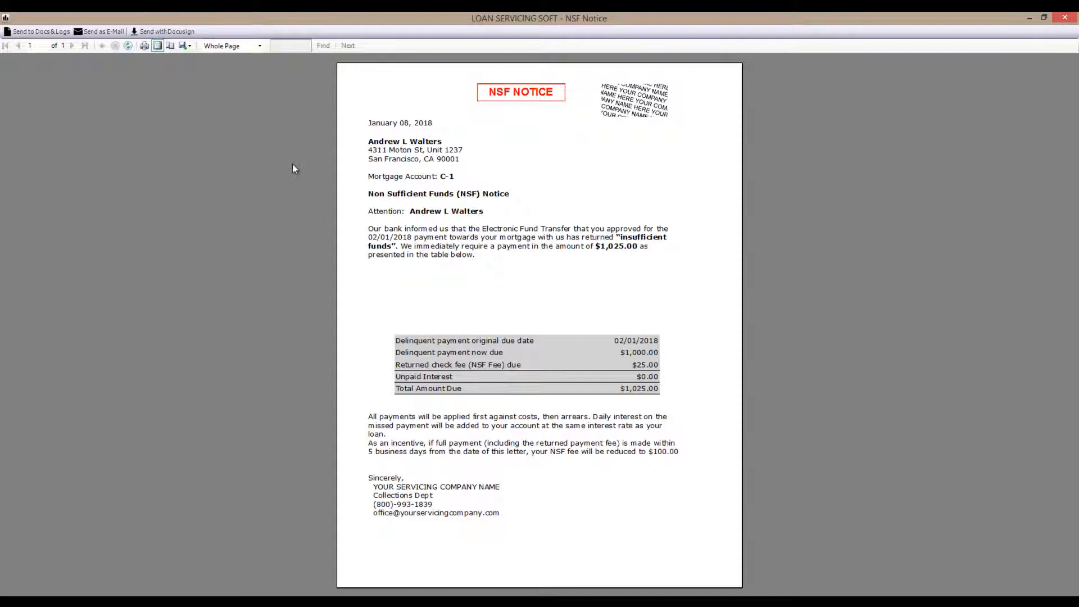
pyautogui.click(103, 35)
pyautogui.click(372, 451)
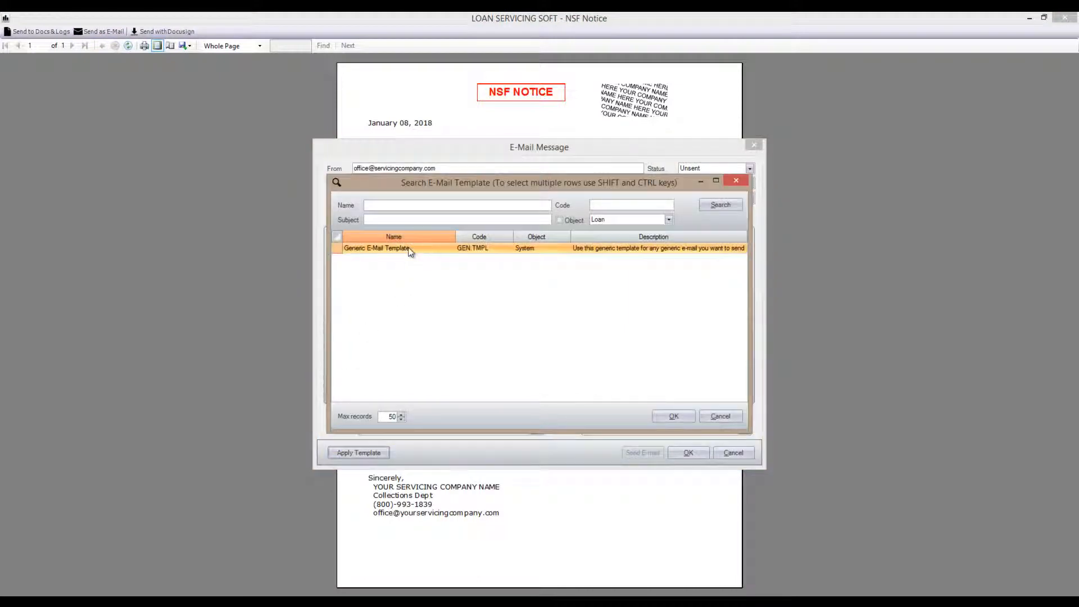
pyautogui.click(674, 416)
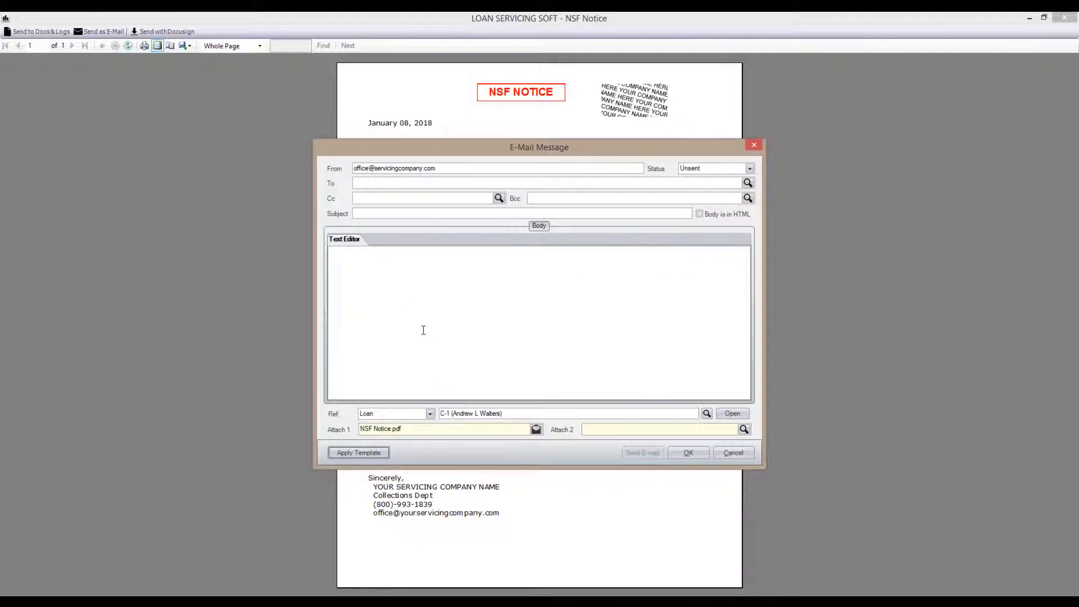
pyautogui.click(733, 452)
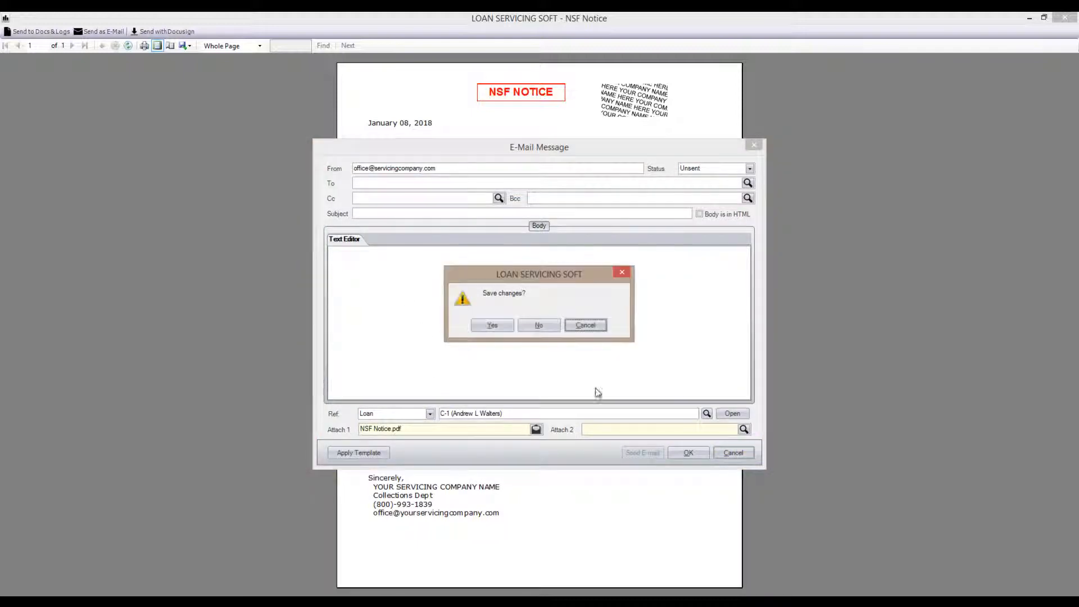
pyautogui.click(538, 326)
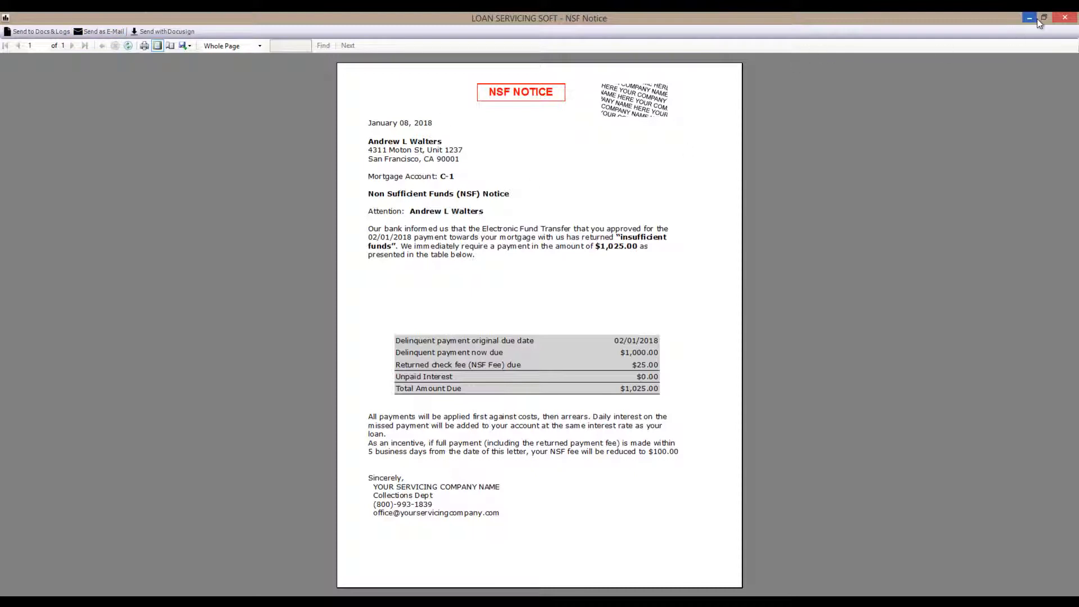
# - Close the NSF notice preview, complete the reversal of payment 97.0 with its NSF fee, and return to the loans list
pyautogui.click(1065, 18)
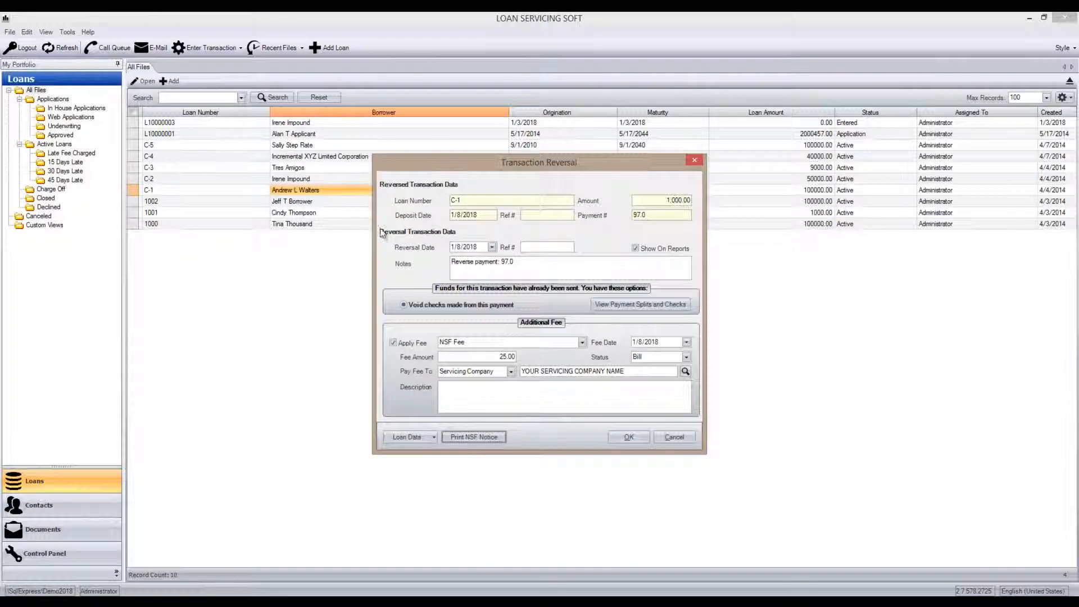
pyautogui.click(621, 436)
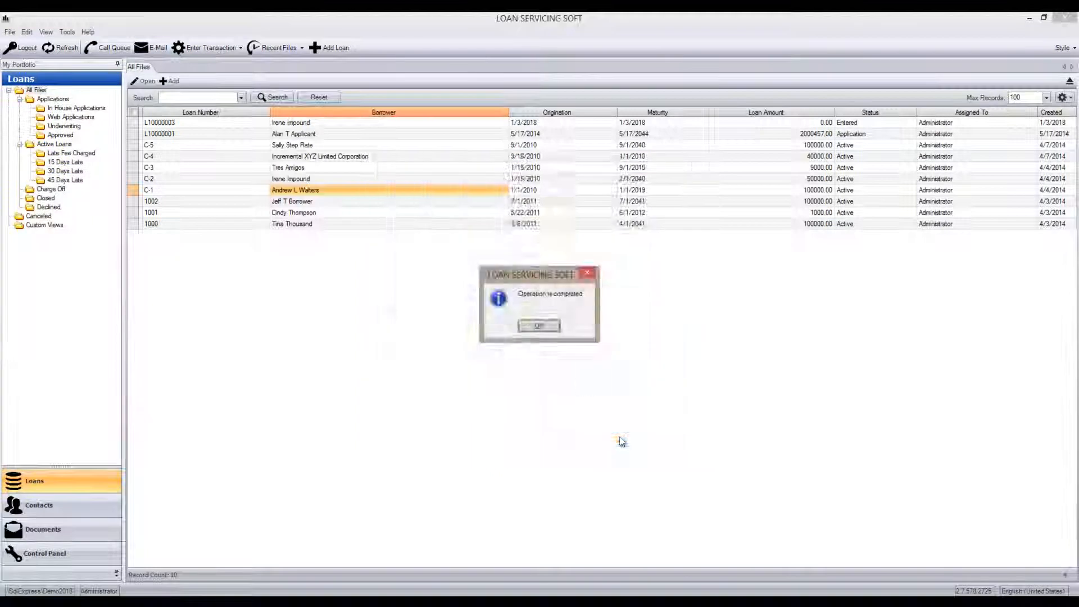
pyautogui.click(542, 327)
pyautogui.click(737, 497)
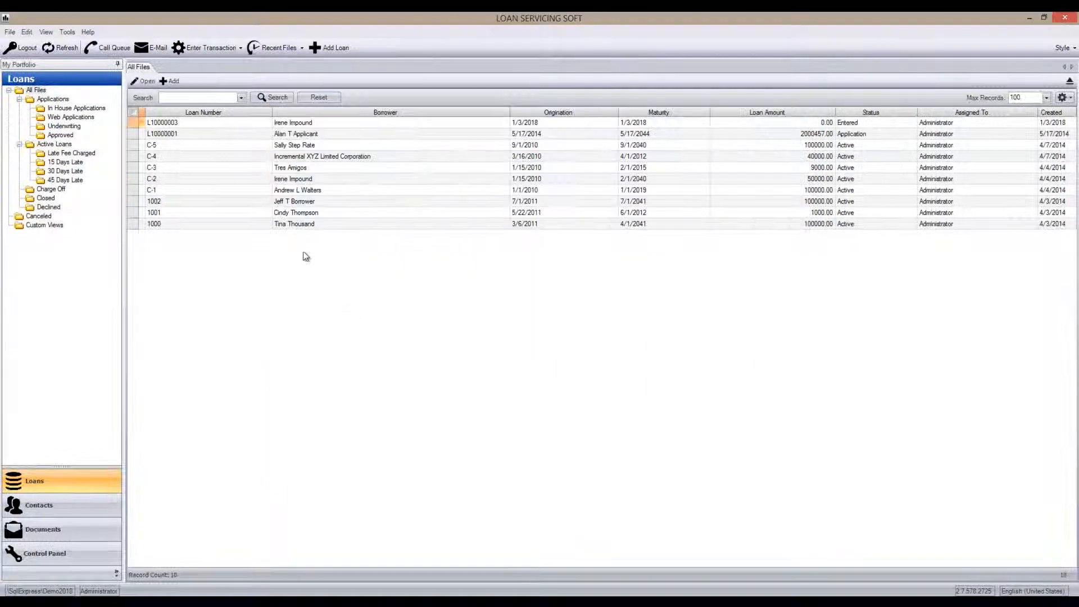
# - Check the NSF Fee in the loan fees of the loan originated 1/1/2010, then save and close the loan
pyautogui.doubleClick(288, 190)
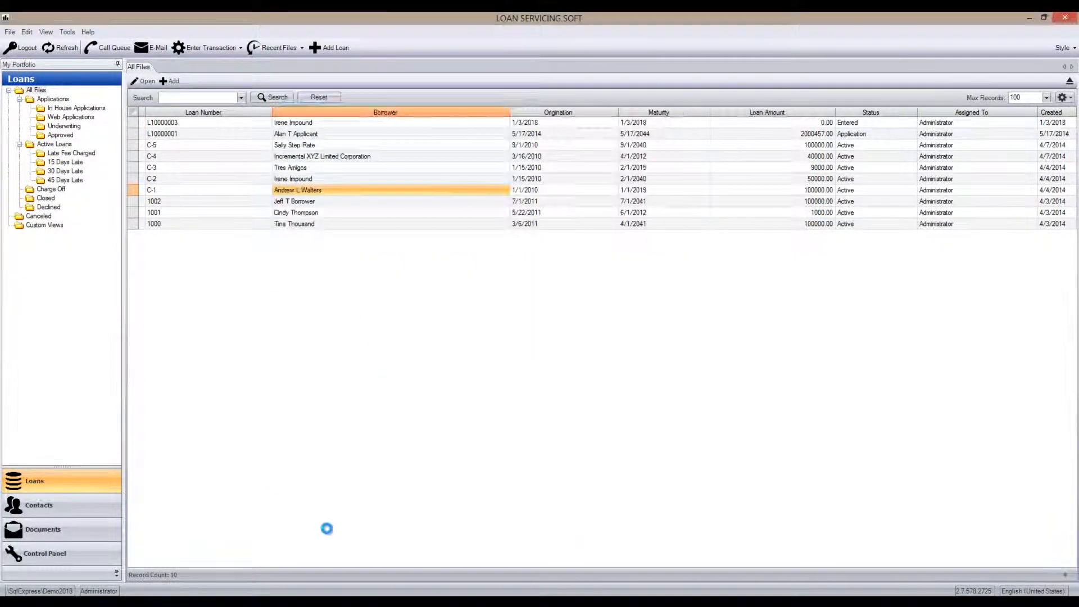
pyautogui.click(329, 495)
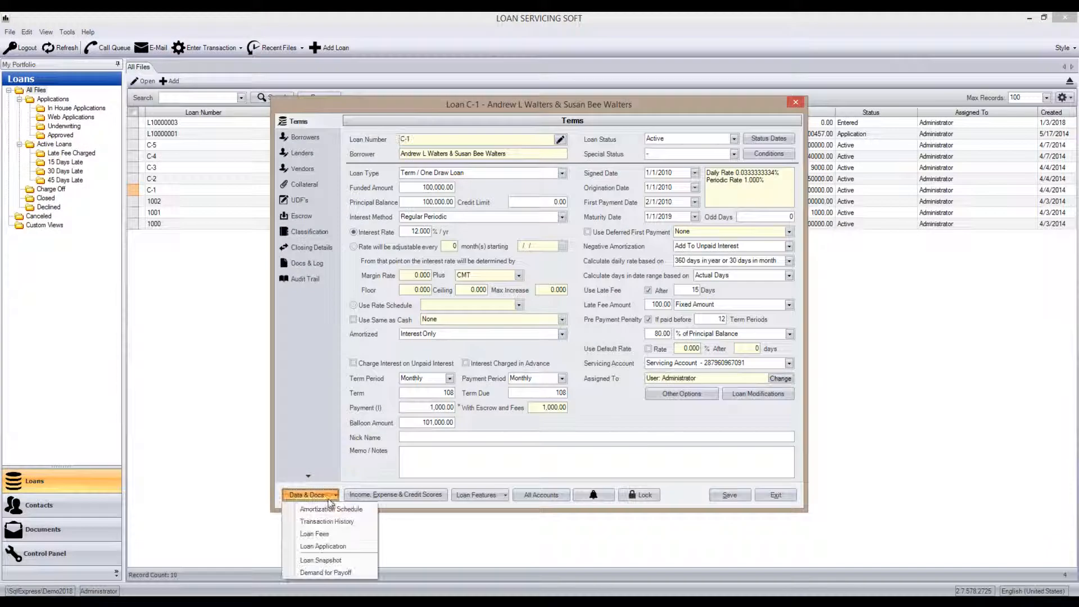
pyautogui.click(314, 534)
pyautogui.click(484, 245)
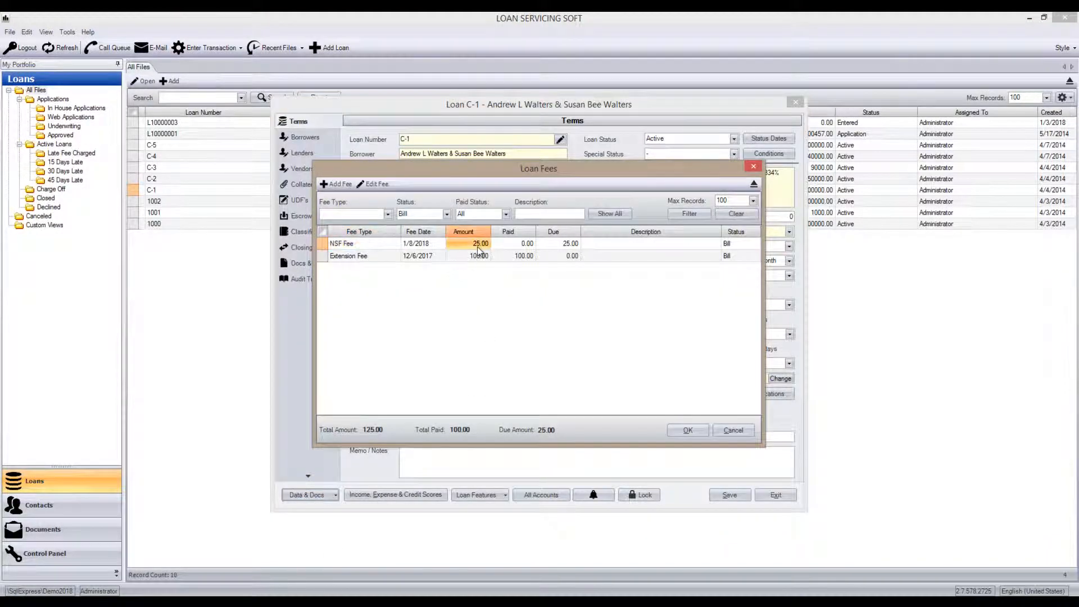
pyautogui.click(688, 431)
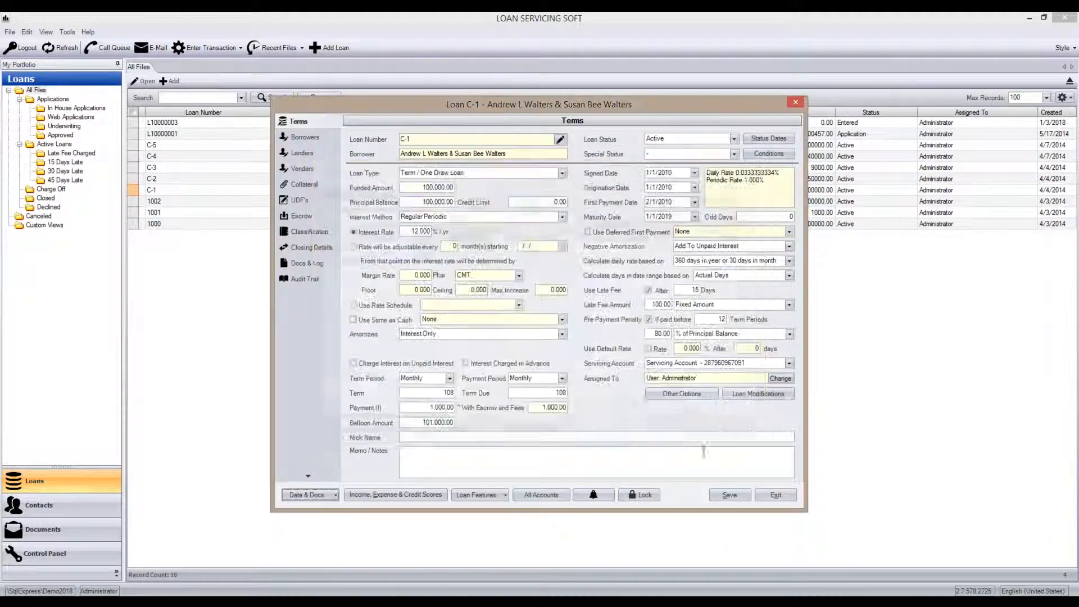
pyautogui.click(730, 495)
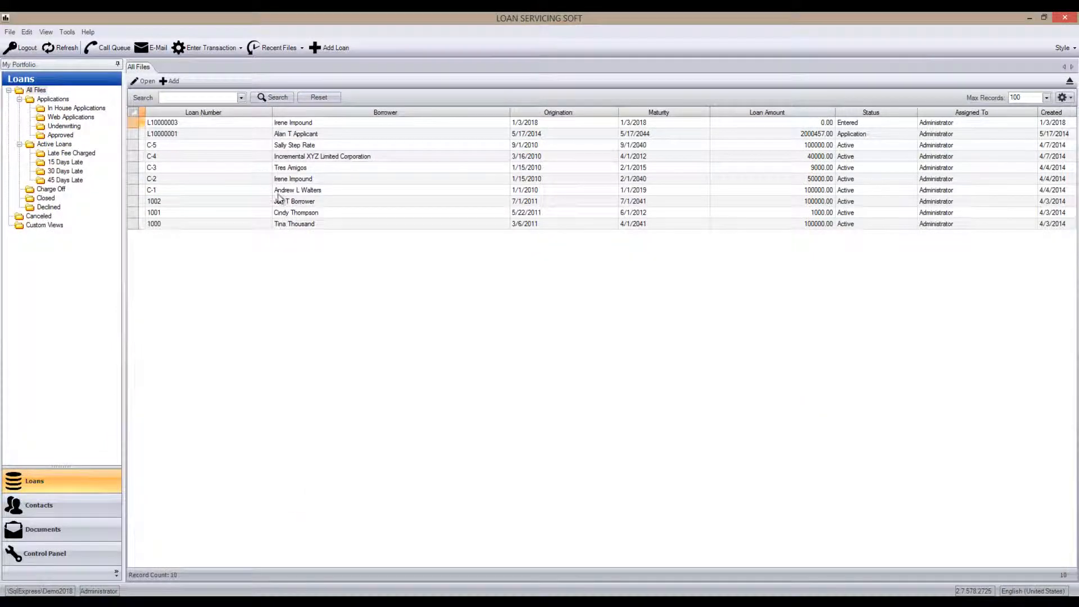
# - Start entering a new loan payment from the loans list
pyautogui.rightClick(294, 180)
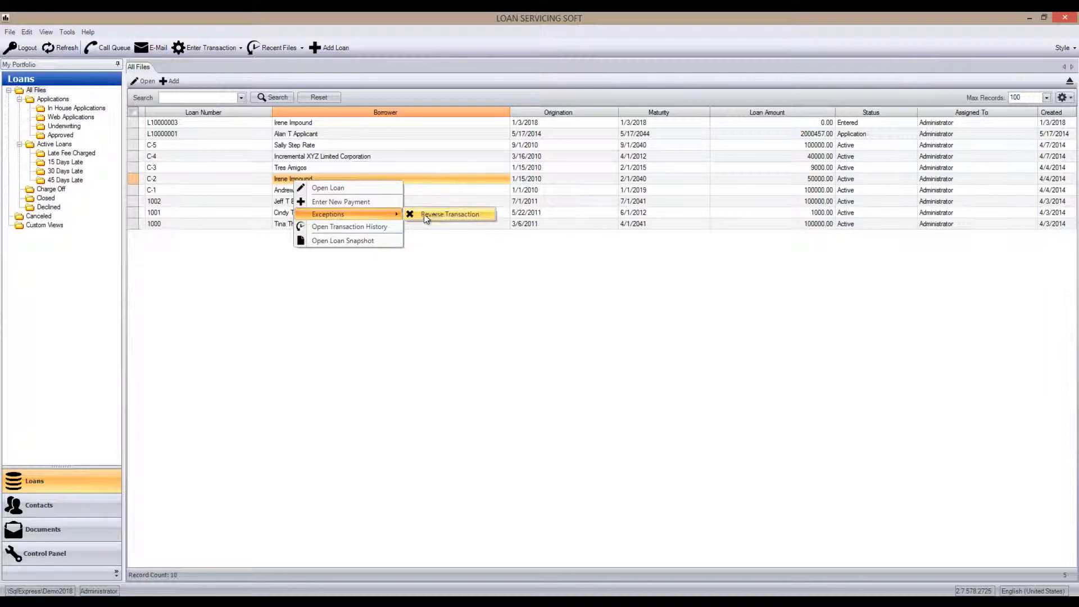
pyautogui.click(363, 205)
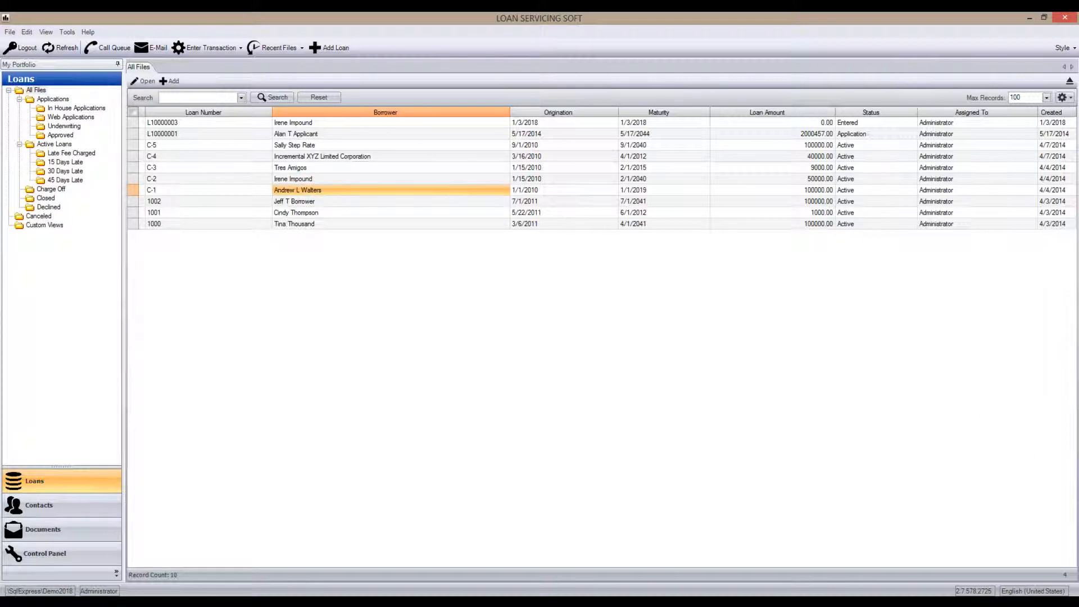